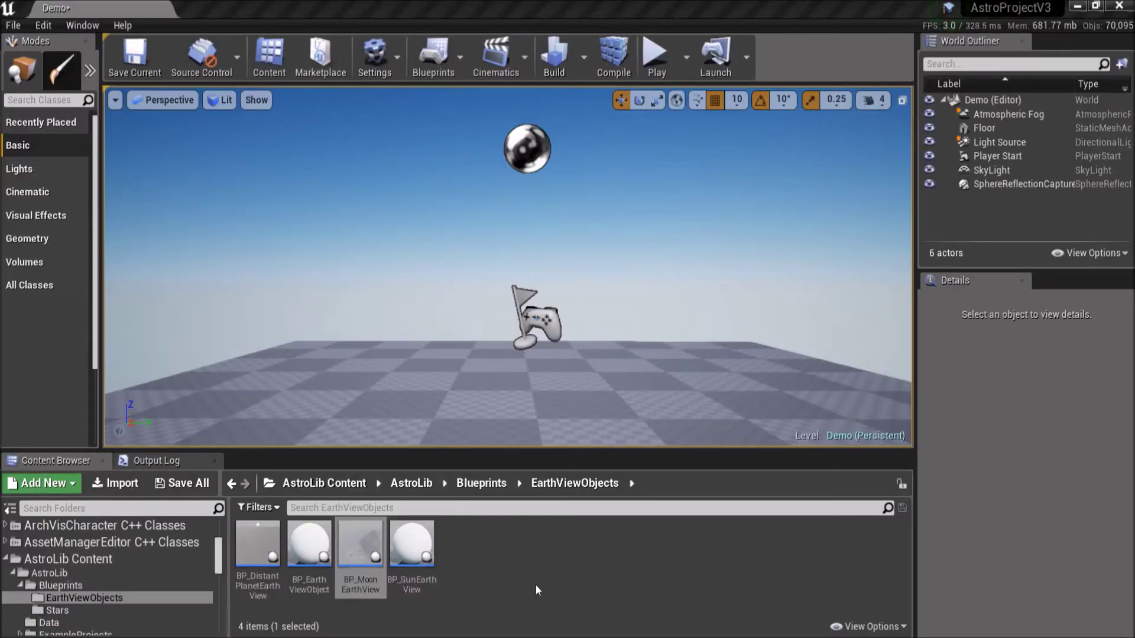
Step: Open the BP_MoonEarthView blueprint, browse the graph actions matching "astrolib", and close the blueprint without adding a node
{"action": "double_click", "coordinate": [370, 547]}
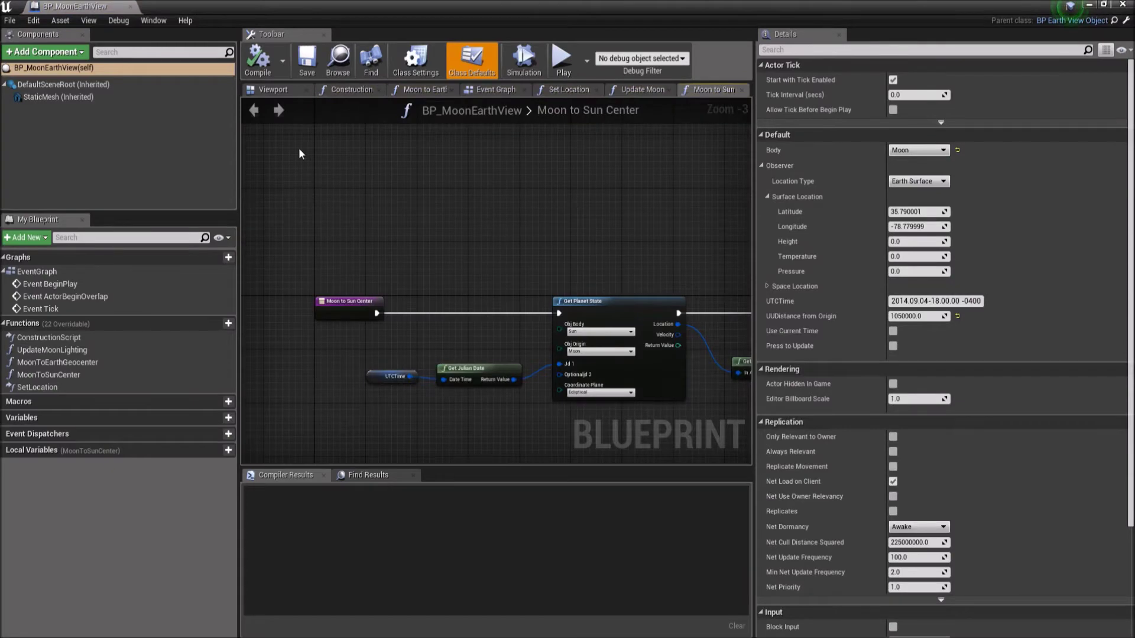
{"action": "right_click", "coordinate": [299, 148]}
{"action": "type", "text": "astrolib"}
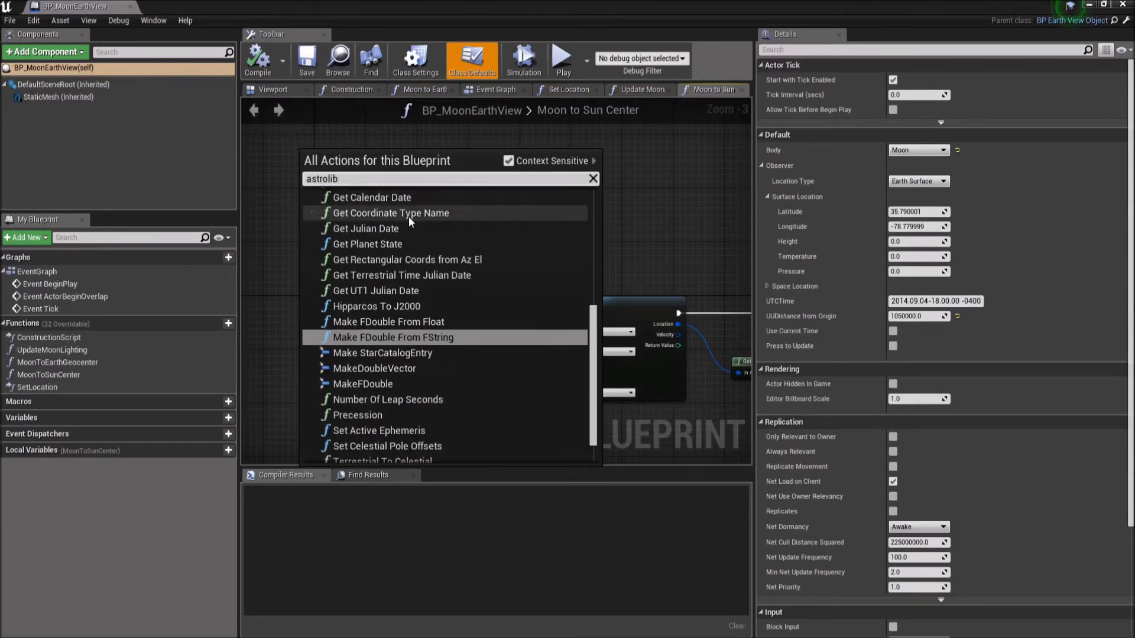
{"action": "scroll", "coordinate": [409, 217], "scroll_direction": "up", "scroll_amount": 3}
{"action": "scroll", "coordinate": [445, 286], "scroll_direction": "up", "scroll_amount": 5}
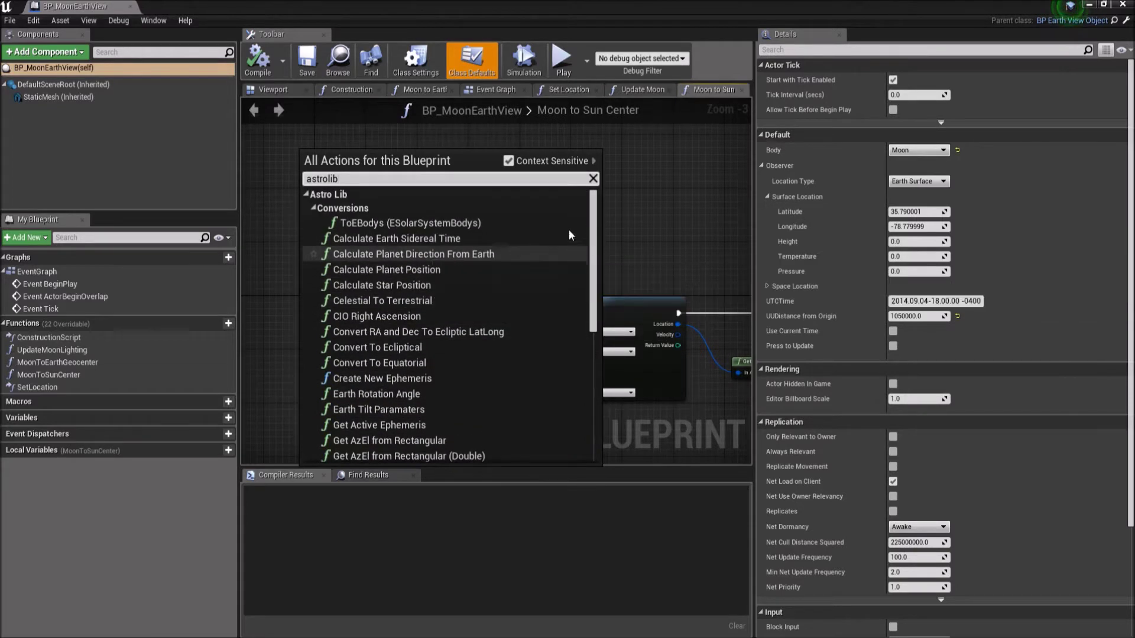
{"action": "key", "text": "Escape"}
{"action": "left_click", "coordinate": [1123, 5]}
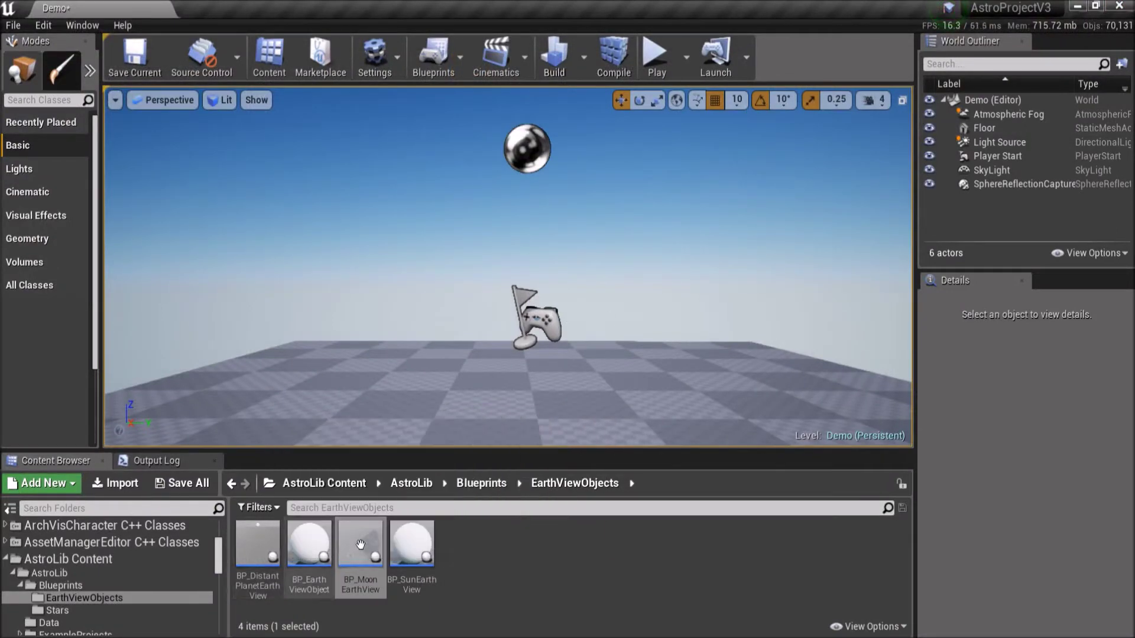
Step: Place BP_SunEarthView in the level at about 290, -370, 60 and assign Light Source as its directional light
{"action": "left_click", "coordinate": [412, 544]}
{"action": "left_click_drag", "start_coordinate": [412, 544], "coordinate": [303, 335]}
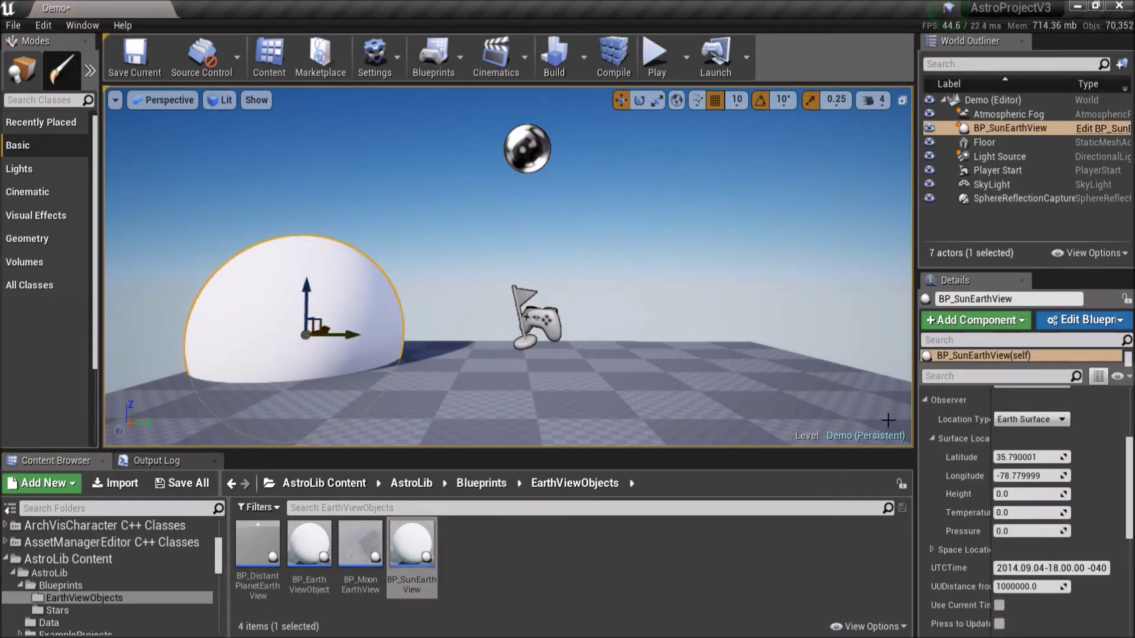
{"action": "scroll", "coordinate": [1029, 451], "scroll_direction": "up", "scroll_amount": 5}
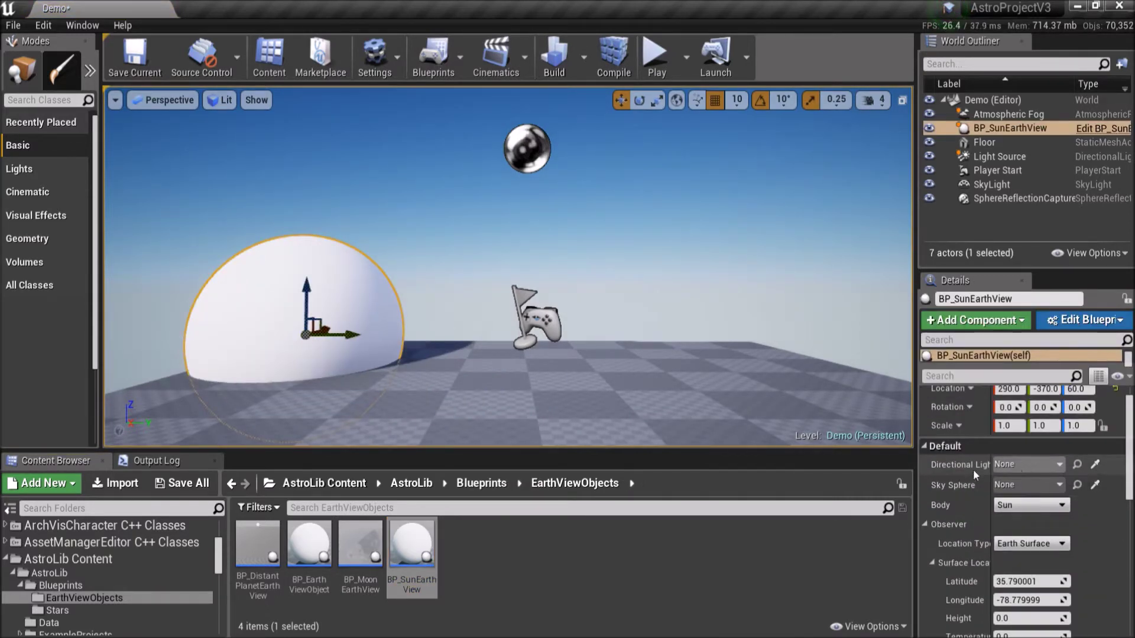
{"action": "left_click", "coordinate": [1060, 466]}
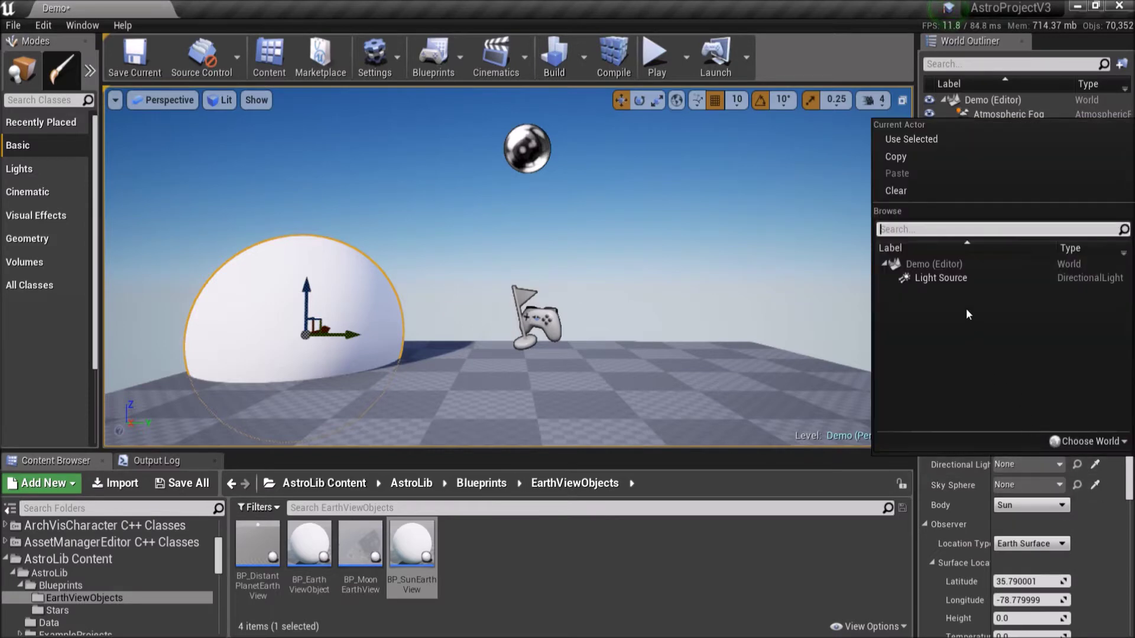
{"action": "left_click", "coordinate": [956, 276]}
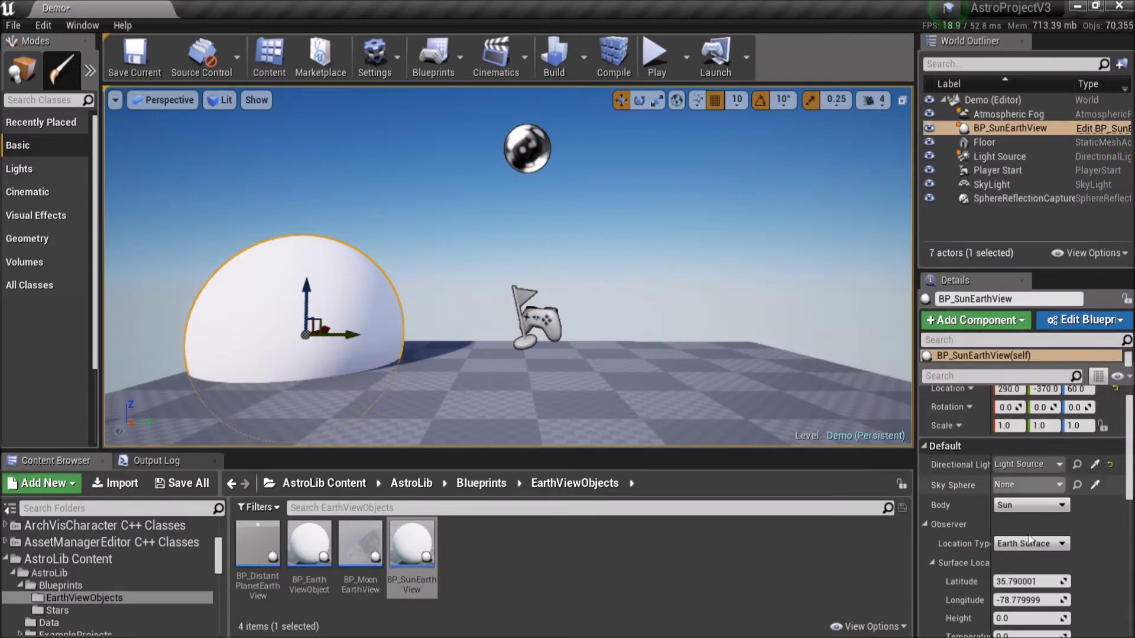
Step: Add BP_MoonEarthView to the level near the far edge of the floor, on the opposite side from the sun sphere
{"action": "scroll", "coordinate": [1006, 532], "scroll_direction": "down", "scroll_amount": 2}
{"action": "scroll", "coordinate": [1041, 553], "scroll_direction": "down", "scroll_amount": 4}
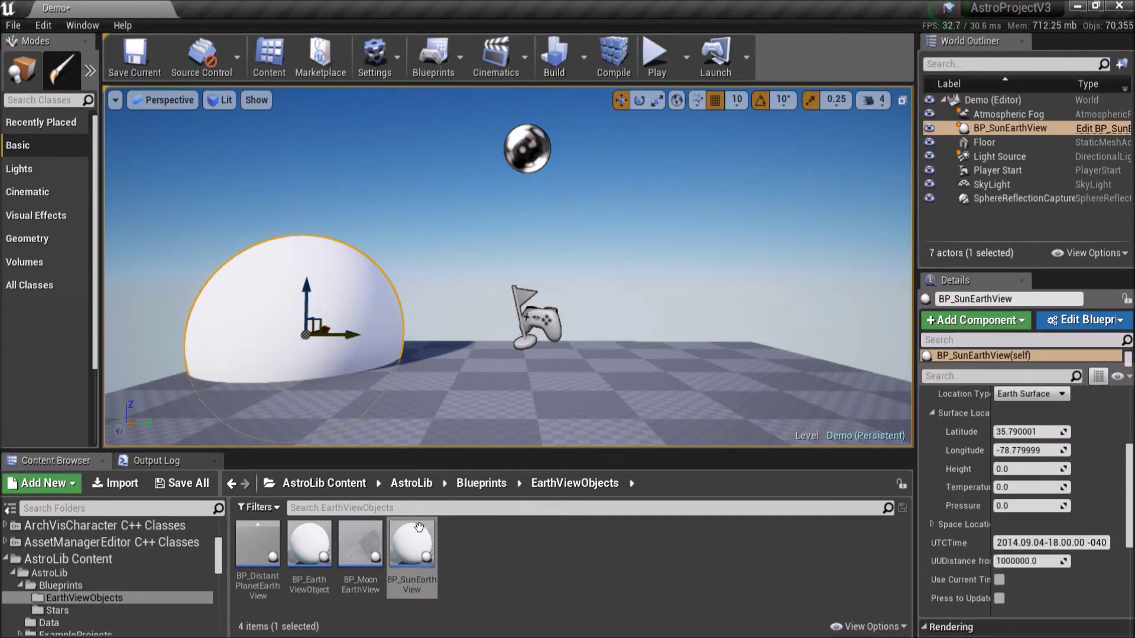
{"action": "left_click_drag", "start_coordinate": [360, 544], "coordinate": [730, 340]}
{"action": "scroll", "coordinate": [1028, 462], "scroll_direction": "up", "scroll_amount": 5}
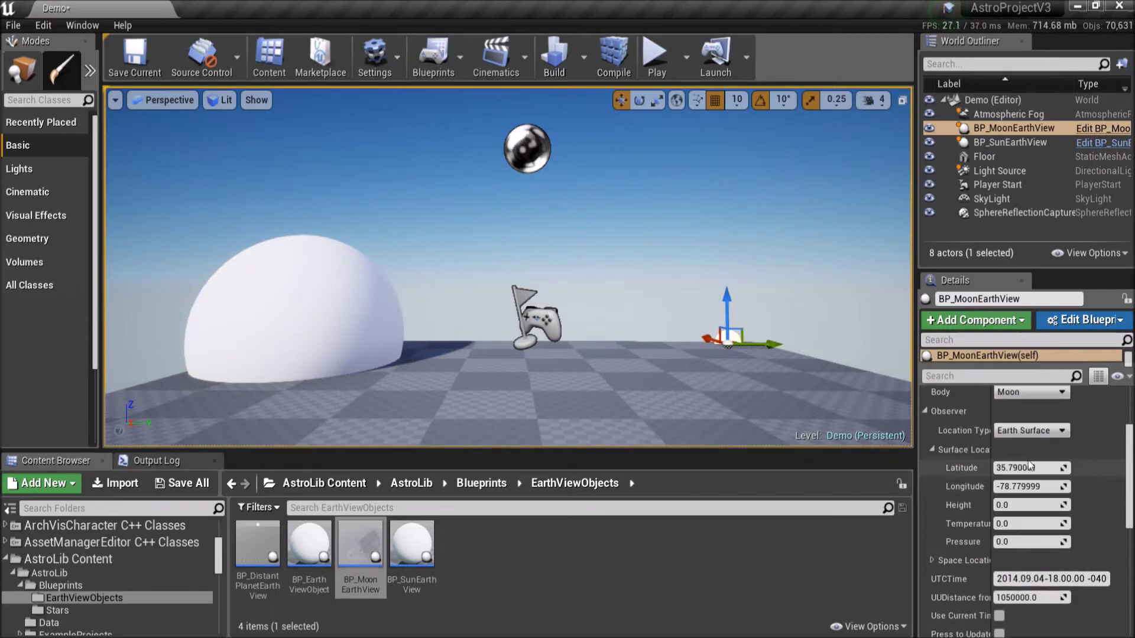
Step: Play the level, eject from the pawn to look around at the sun in the sky, and stop the session
{"action": "left_click", "coordinate": [656, 56]}
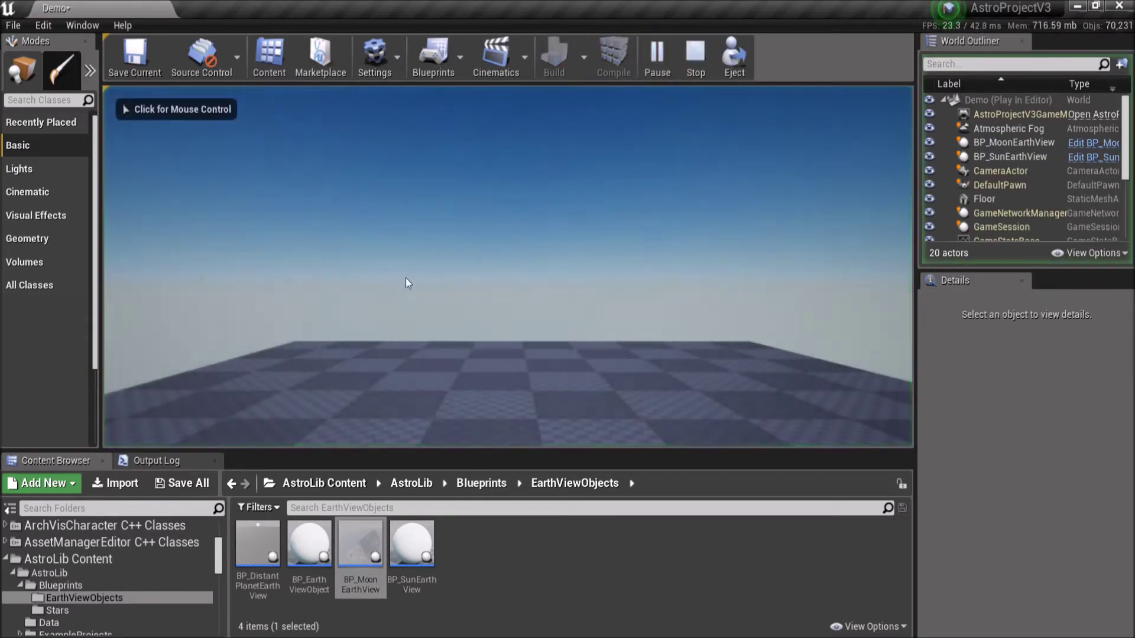
{"action": "left_click", "coordinate": [733, 63]}
{"action": "right_click_drag", "start_coordinate": [509, 266], "coordinate": [533, 236]}
{"action": "right_click_drag", "start_coordinate": [565, 195], "coordinate": [566, 216]}
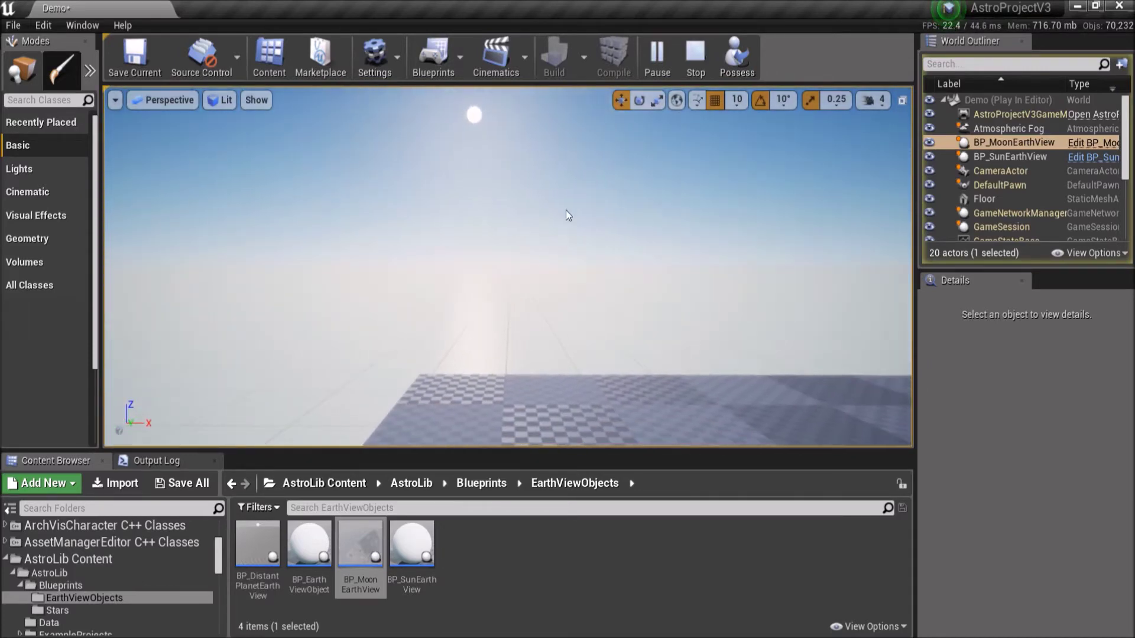
{"action": "left_click", "coordinate": [702, 67]}
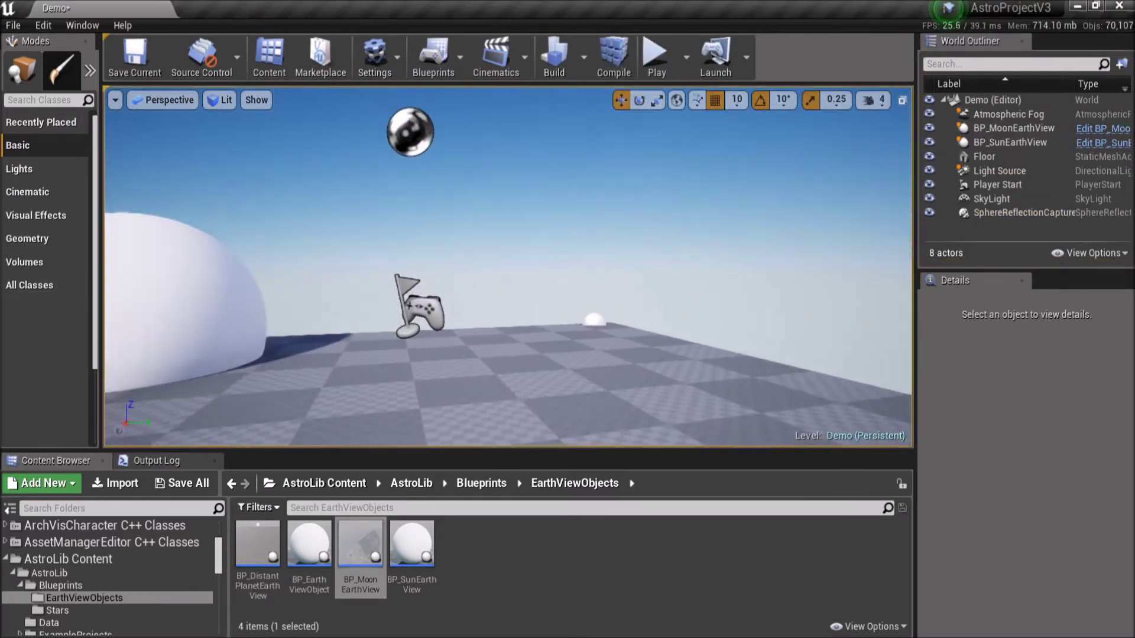
Step: Set the UTCTime of both the BP_SunEarthView and BP_MoonEarthView actors to 2014.09.04-22.00.00 -0400
{"action": "left_click", "coordinate": [265, 299]}
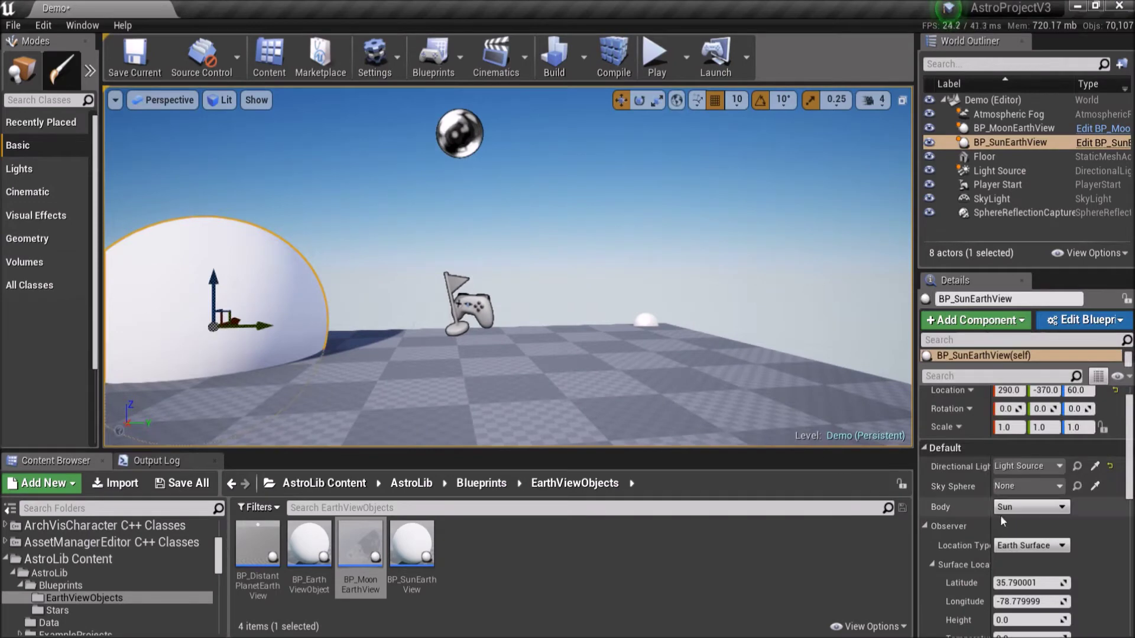
{"action": "scroll", "coordinate": [1002, 521], "scroll_direction": "down", "scroll_amount": 5}
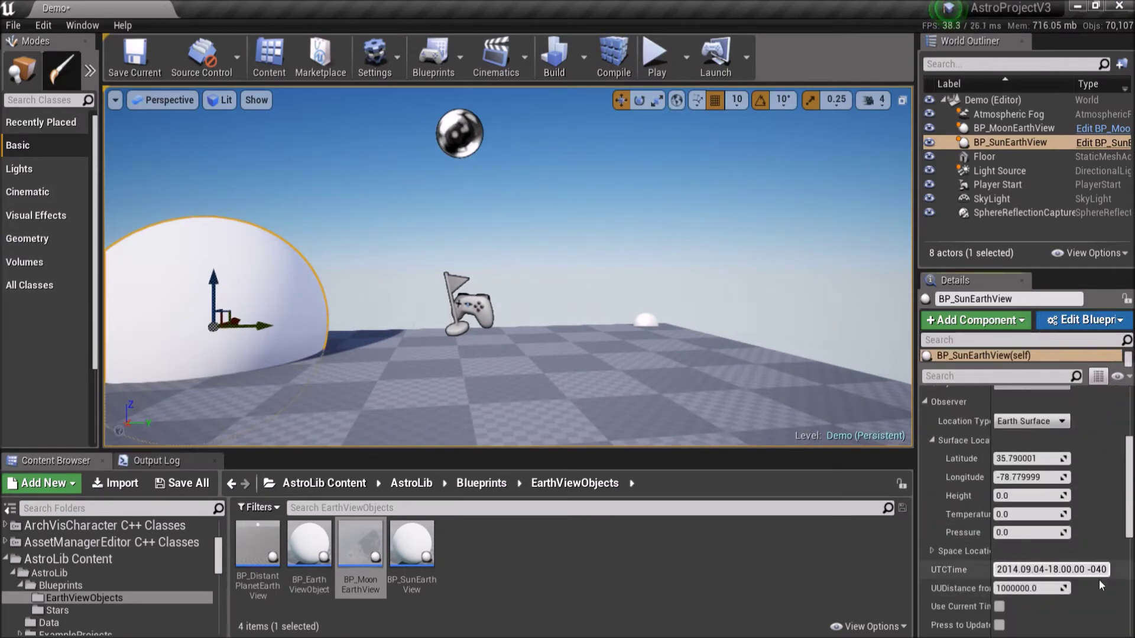
{"action": "type", "text": "22"}
{"action": "key", "text": "Return"}
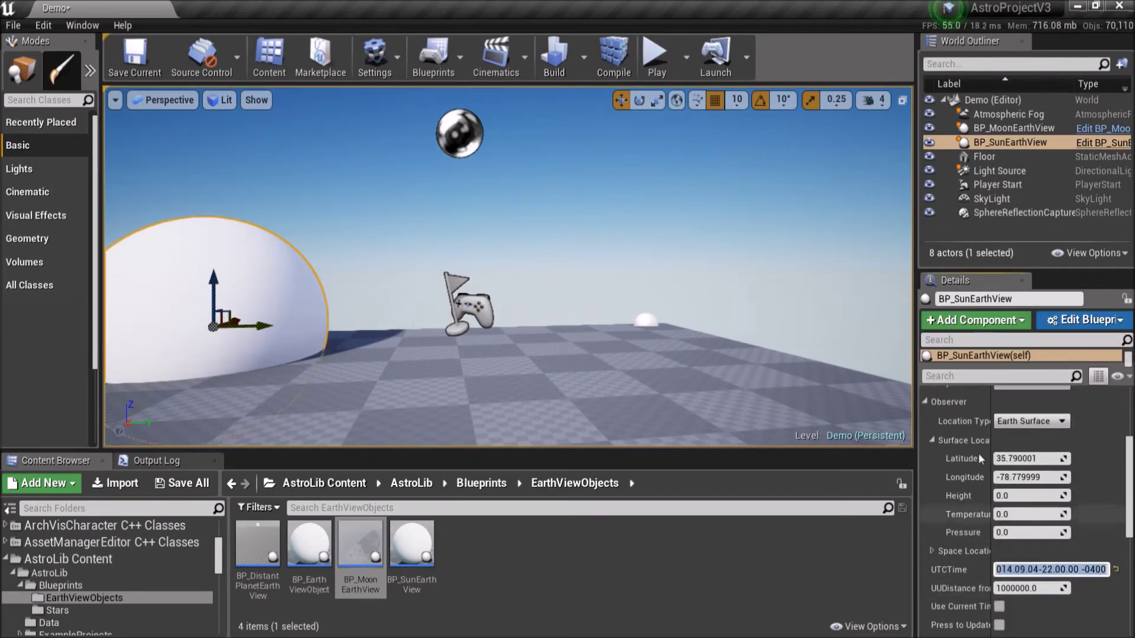
{"action": "left_click", "coordinate": [644, 319]}
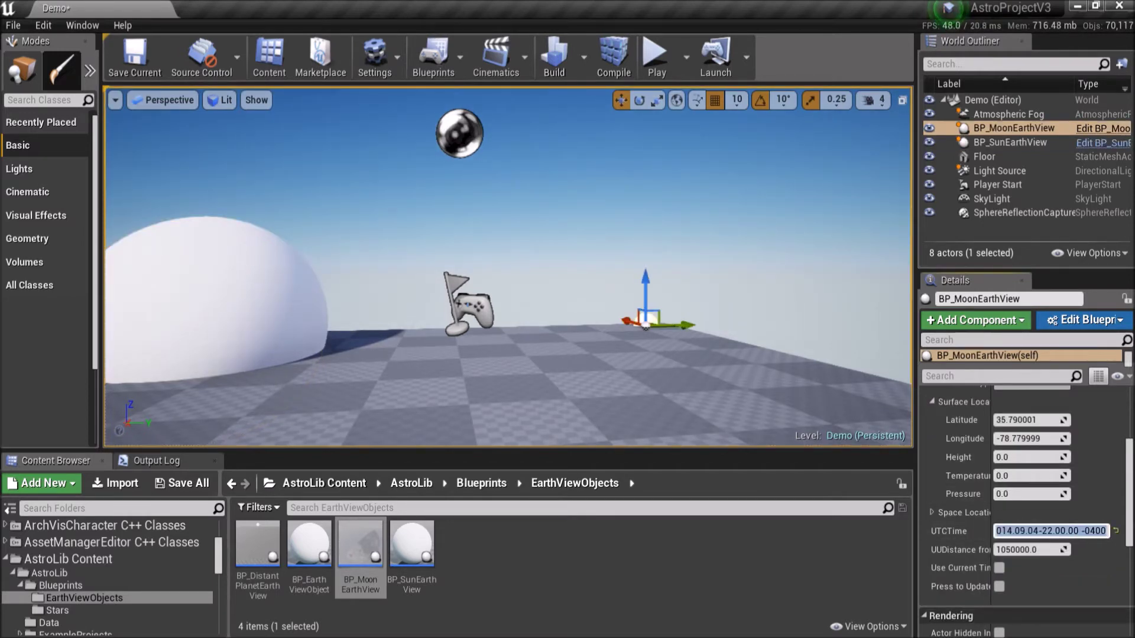
Step: Play the level to check the night sky at the new time, and stop the session
{"action": "left_click", "coordinate": [655, 56]}
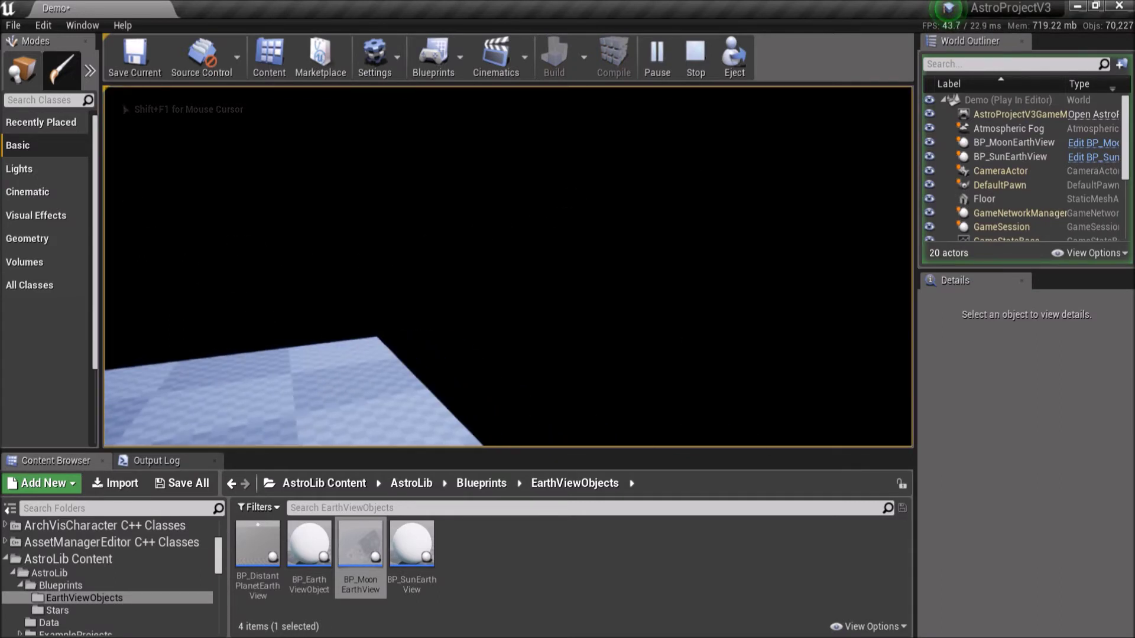
{"action": "key", "text": "grave"}
{"action": "left_click", "coordinate": [697, 56]}
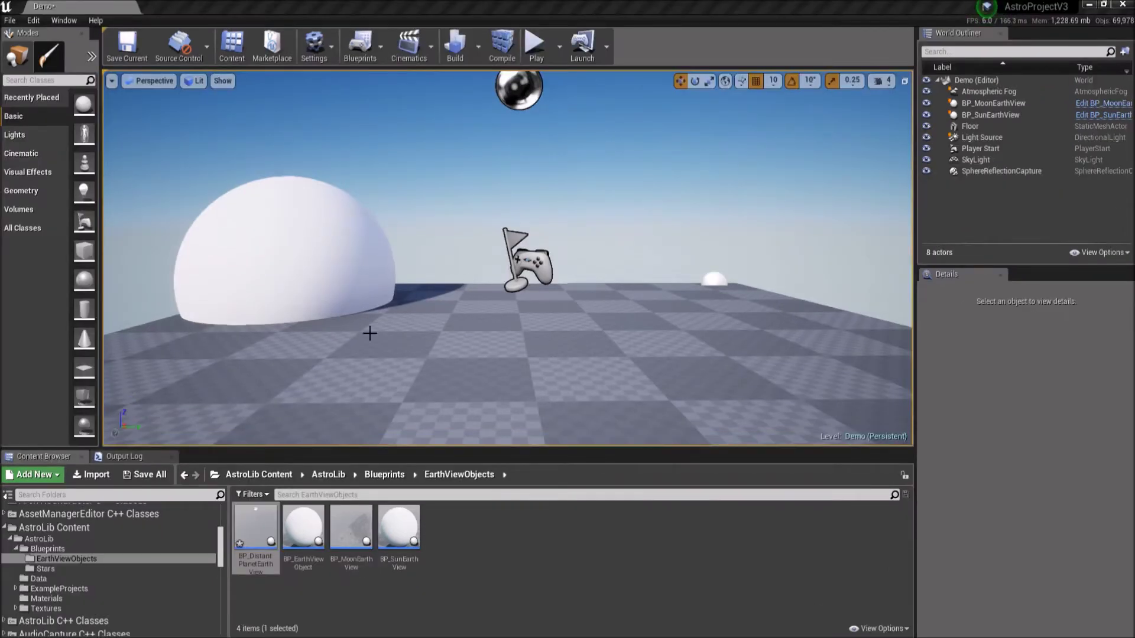
Step: Place two BP_DistantPlanetEarthView actors at about -10, -340, 20 and -30, -250, 20, and set the second one's Body to Venus
{"action": "left_click_drag", "start_coordinate": [250, 535], "coordinate": [168, 364]}
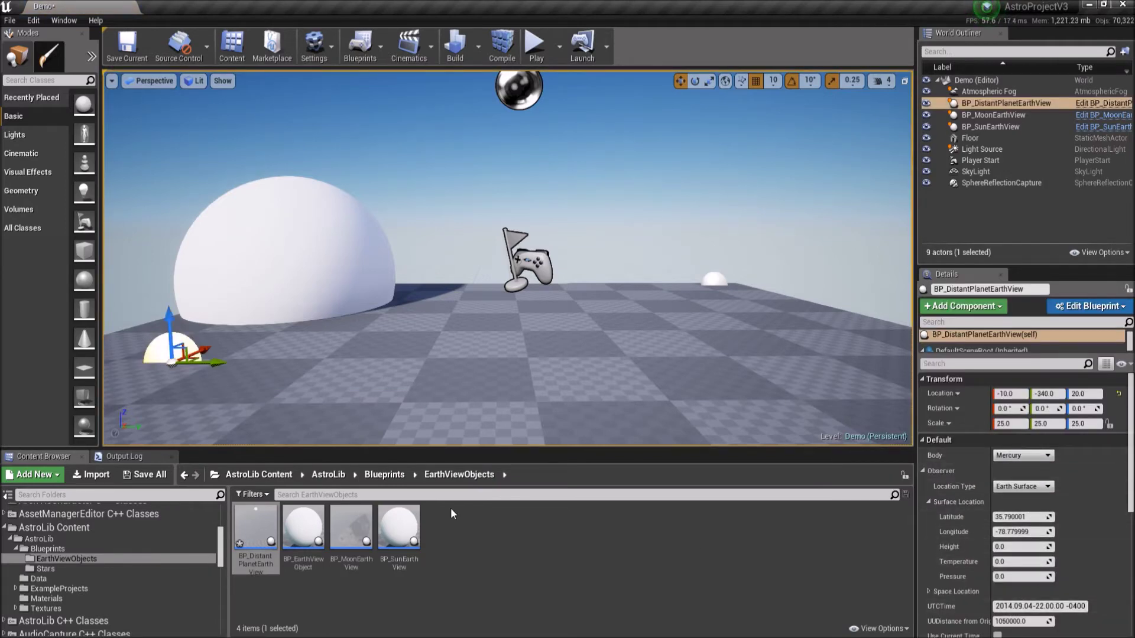
{"action": "left_click_drag", "start_coordinate": [281, 537], "coordinate": [257, 367]}
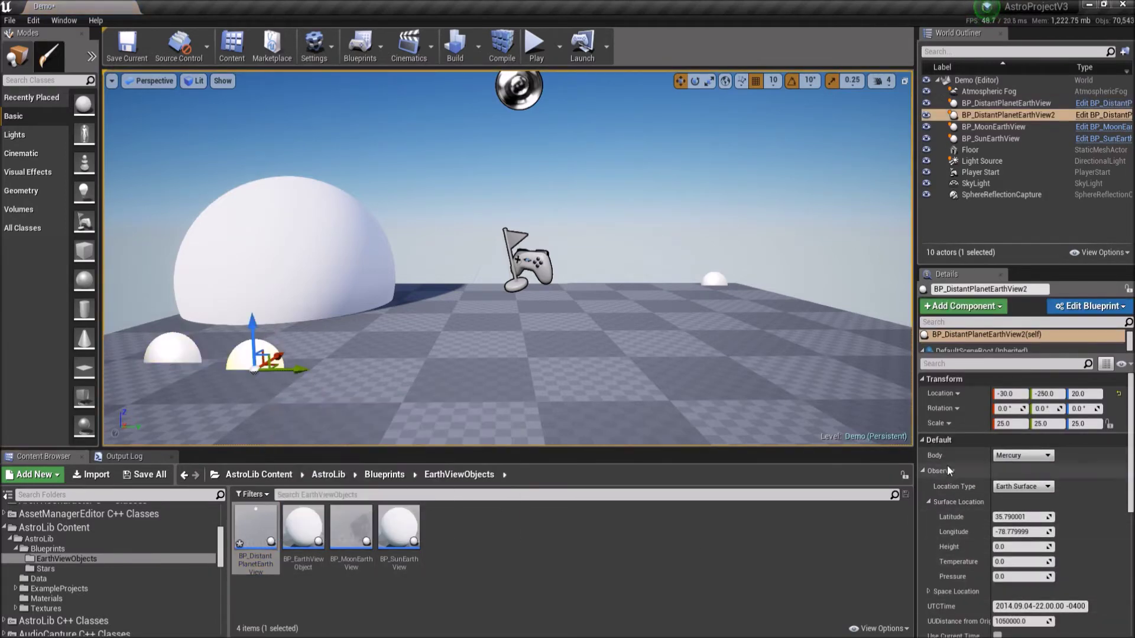
{"action": "left_click", "coordinate": [1022, 456]}
{"action": "left_click", "coordinate": [1010, 488]}
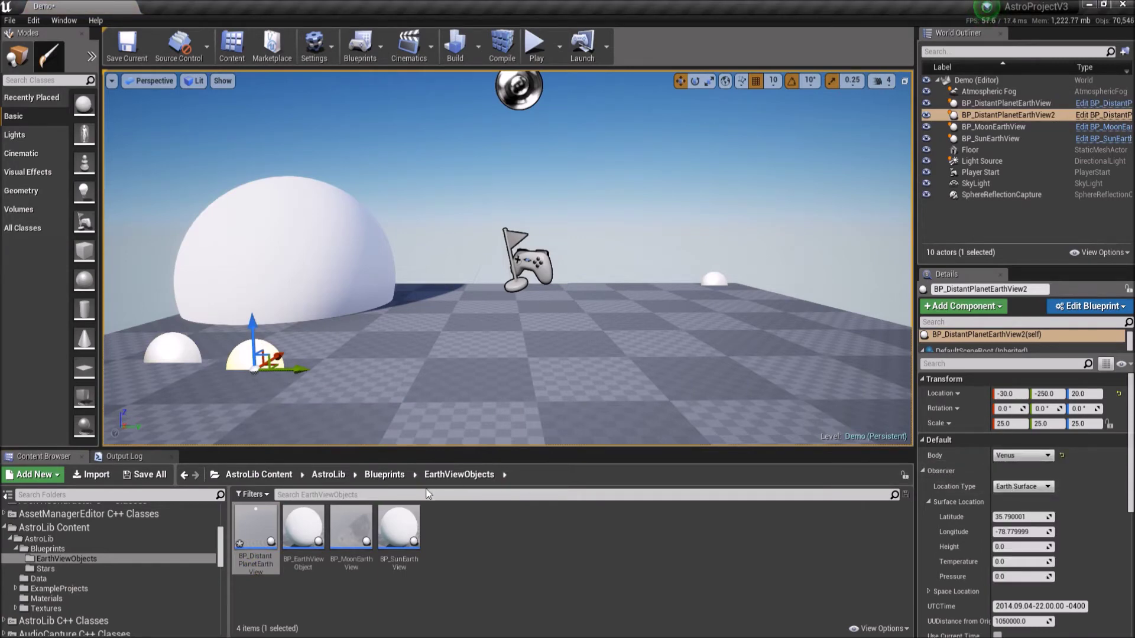
Step: Place a third BP_DistantPlanetEarthView at about -30, -160, 20 and set its Body to Mars
{"action": "left_click_drag", "start_coordinate": [262, 526], "coordinate": [353, 367]}
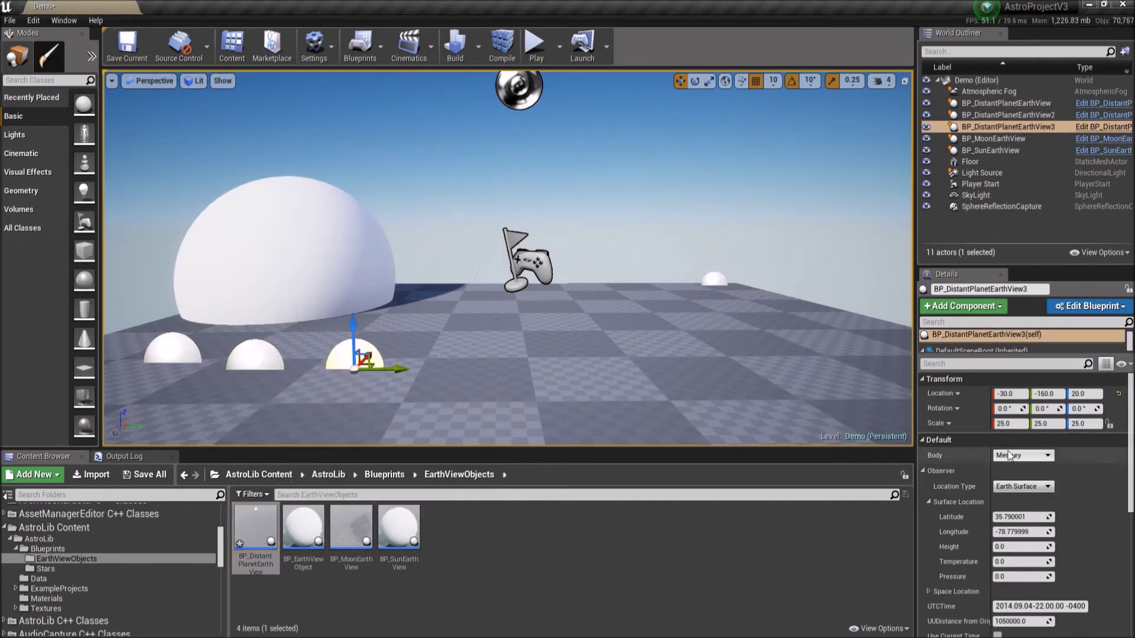
{"action": "left_click", "coordinate": [1022, 455]}
{"action": "left_click", "coordinate": [1016, 508]}
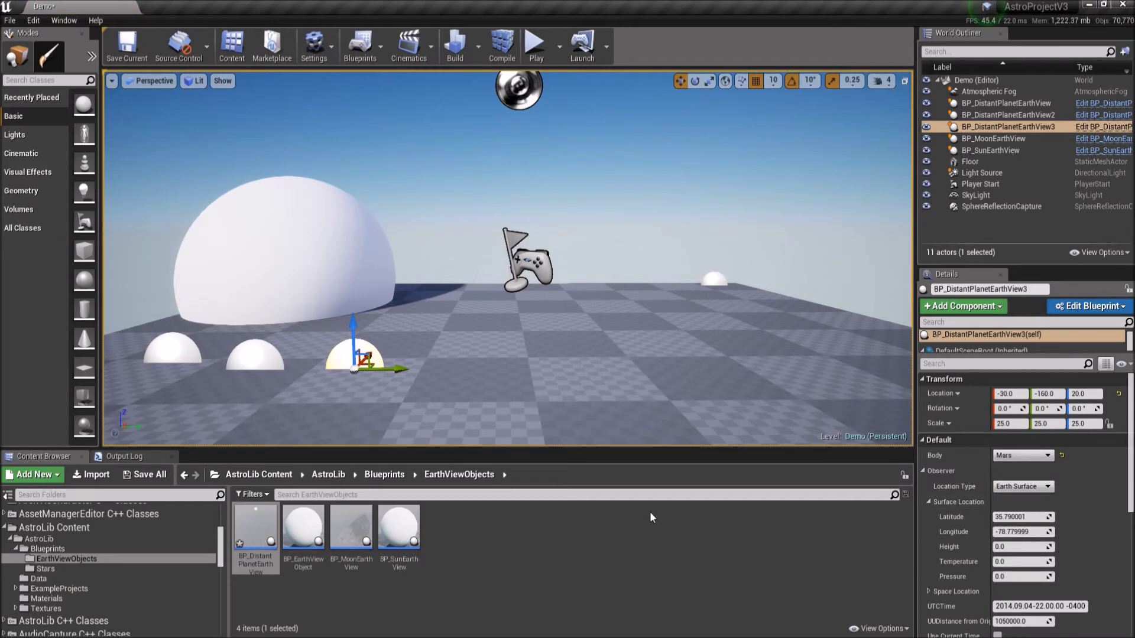
Step: Place a fourth BP_DistantPlanetEarthView on the floor beside the Mars actor and set its Body to Juputer
{"action": "left_click", "coordinate": [283, 521]}
{"action": "left_click_drag", "start_coordinate": [438, 378], "coordinate": [438, 378]}
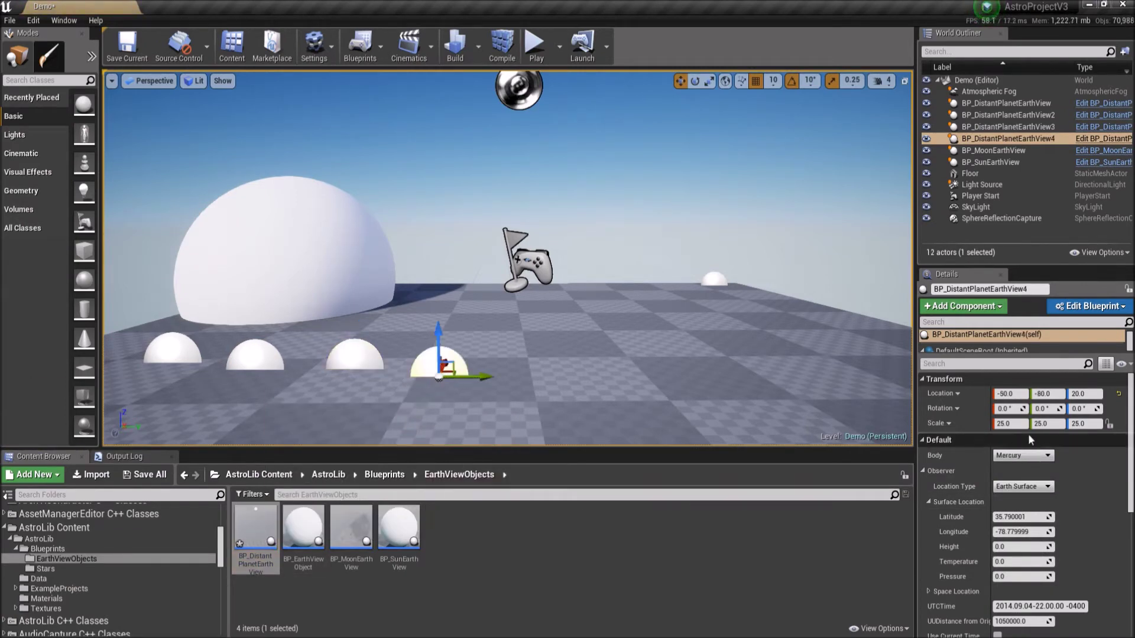
{"action": "left_click", "coordinate": [1026, 457]}
{"action": "left_click", "coordinate": [1040, 519]}
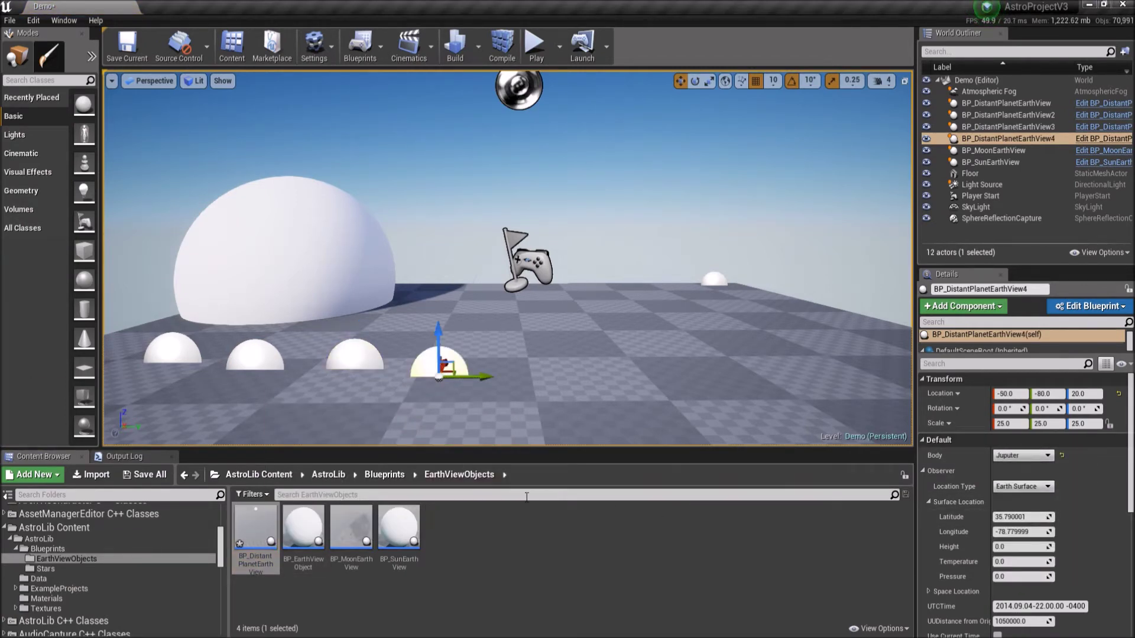
Step: Place a fifth BP_DistantPlanetEarthView at about -50, 0, 20 with its Body set to Saturn, and play the level
{"action": "left_click_drag", "start_coordinate": [522, 372], "coordinate": [522, 373]}
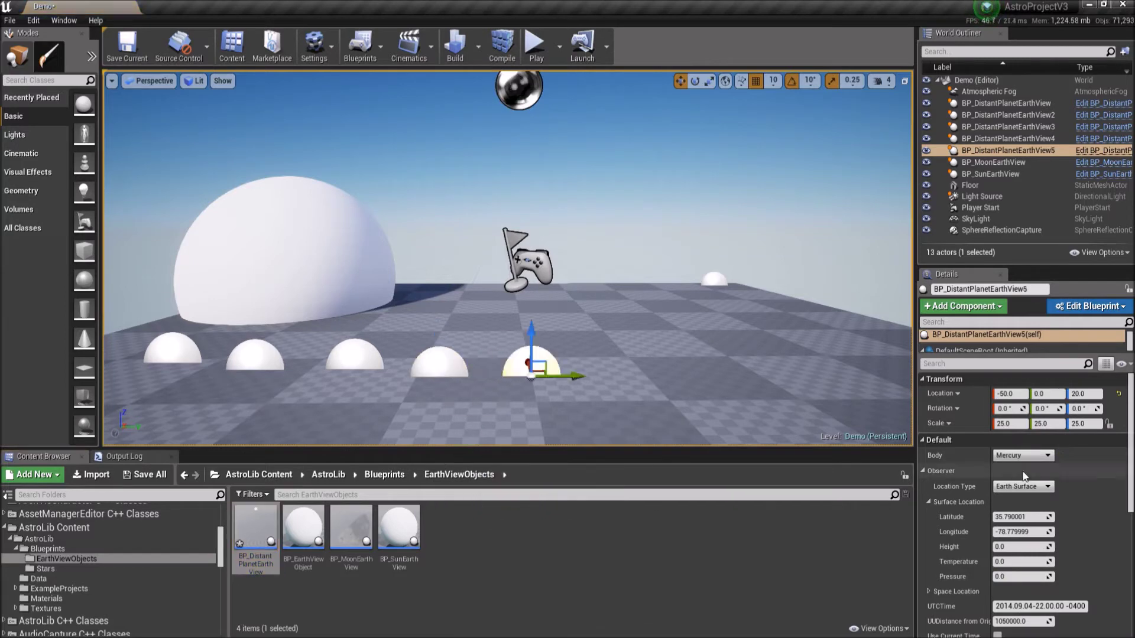
{"action": "left_click", "coordinate": [1020, 456]}
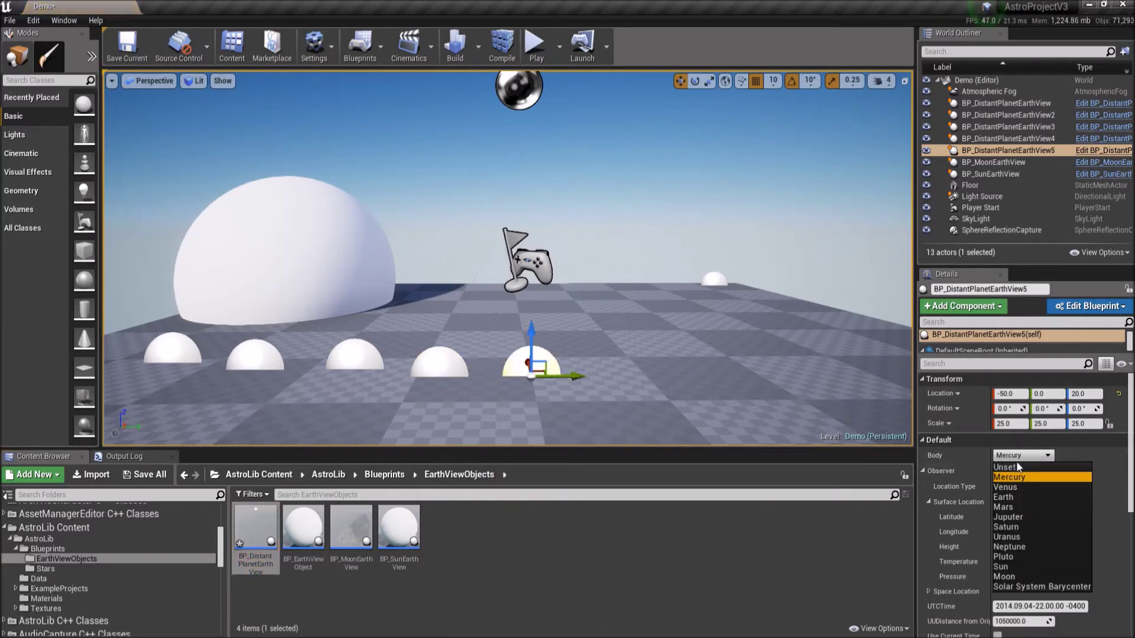
{"action": "left_click", "coordinate": [1018, 526]}
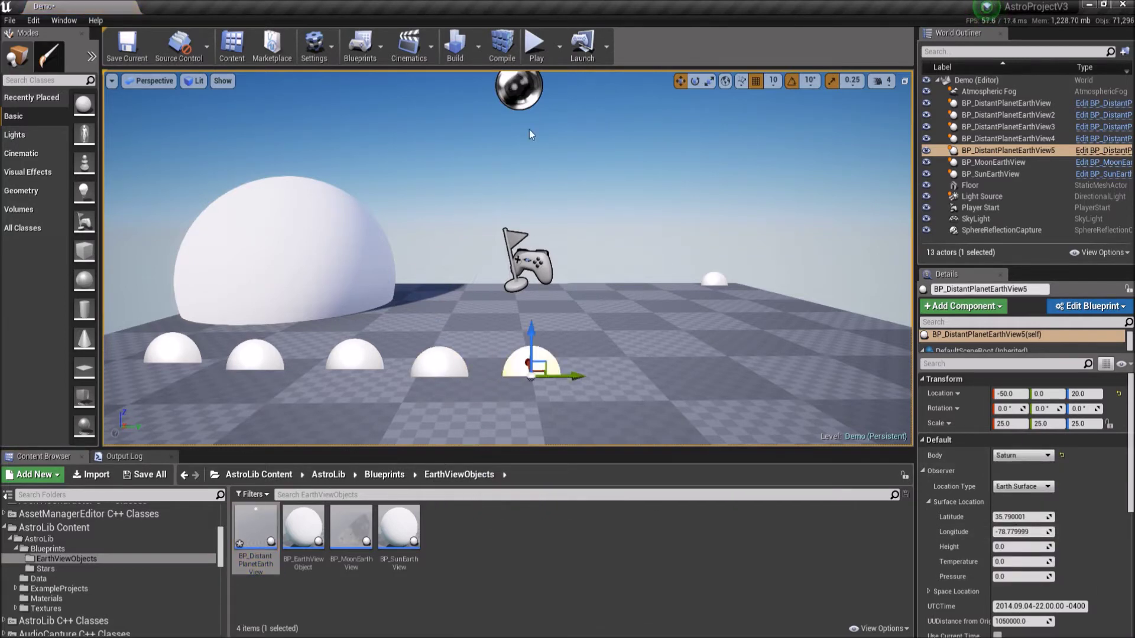
{"action": "left_click", "coordinate": [532, 52]}
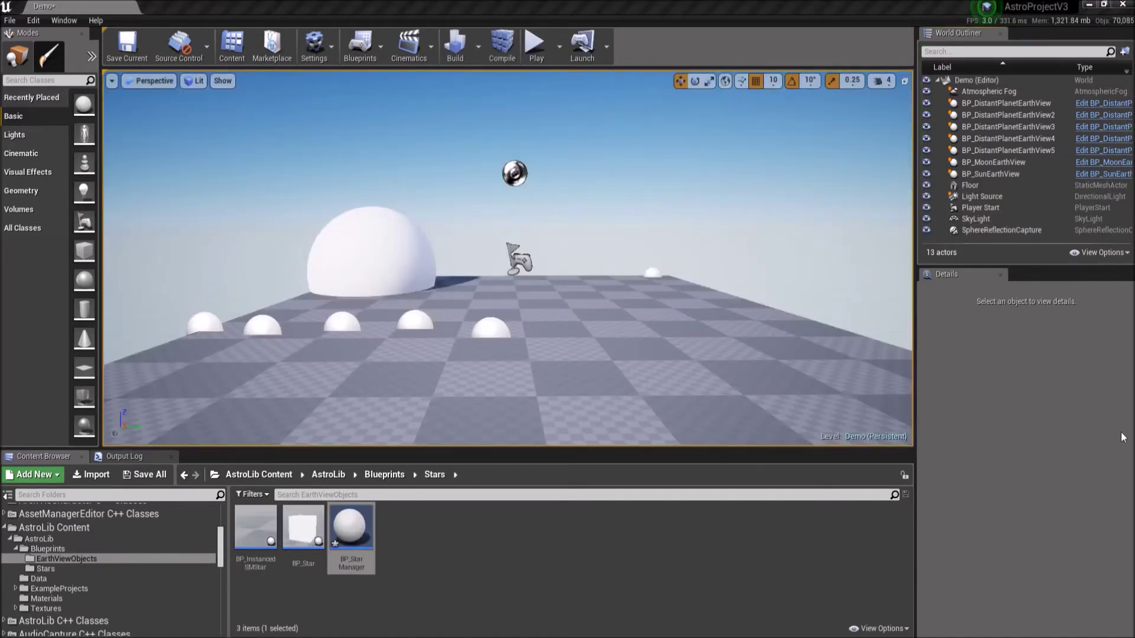
Step: Place BP_StarManager at about -300, 30, 20 and review its star catalog, size table, UTCTime and observer settings
{"action": "left_click", "coordinate": [346, 542]}
{"action": "left_click_drag", "start_coordinate": [551, 361], "coordinate": [558, 353]}
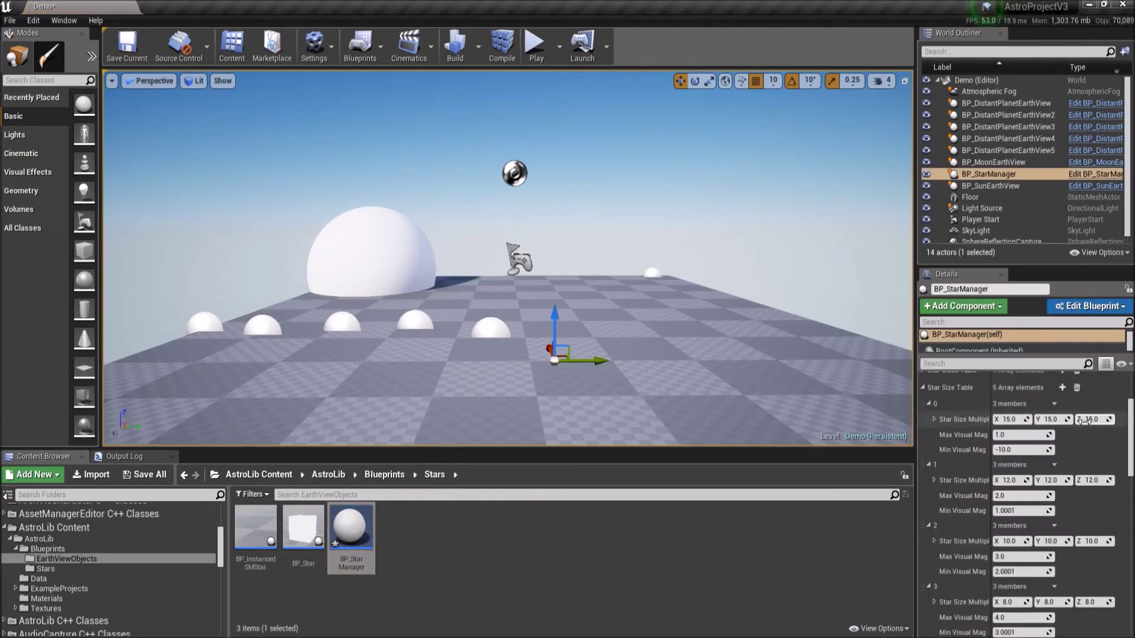
{"action": "scroll", "coordinate": [1085, 421], "scroll_direction": "down", "scroll_amount": 8}
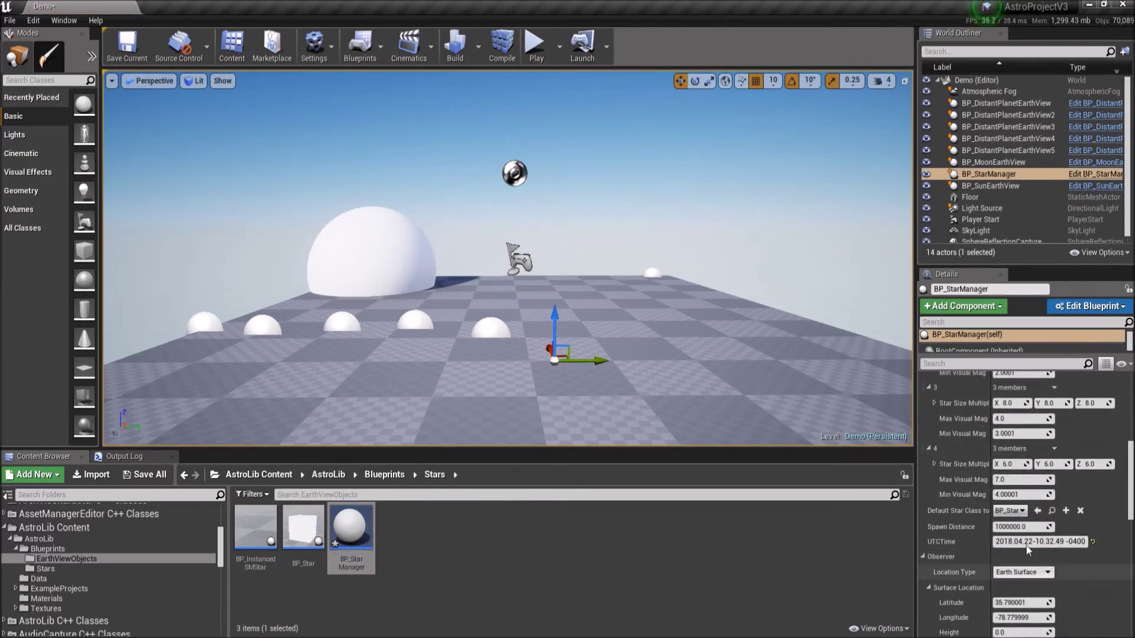
{"action": "scroll", "coordinate": [1008, 545], "scroll_direction": "up", "scroll_amount": 8}
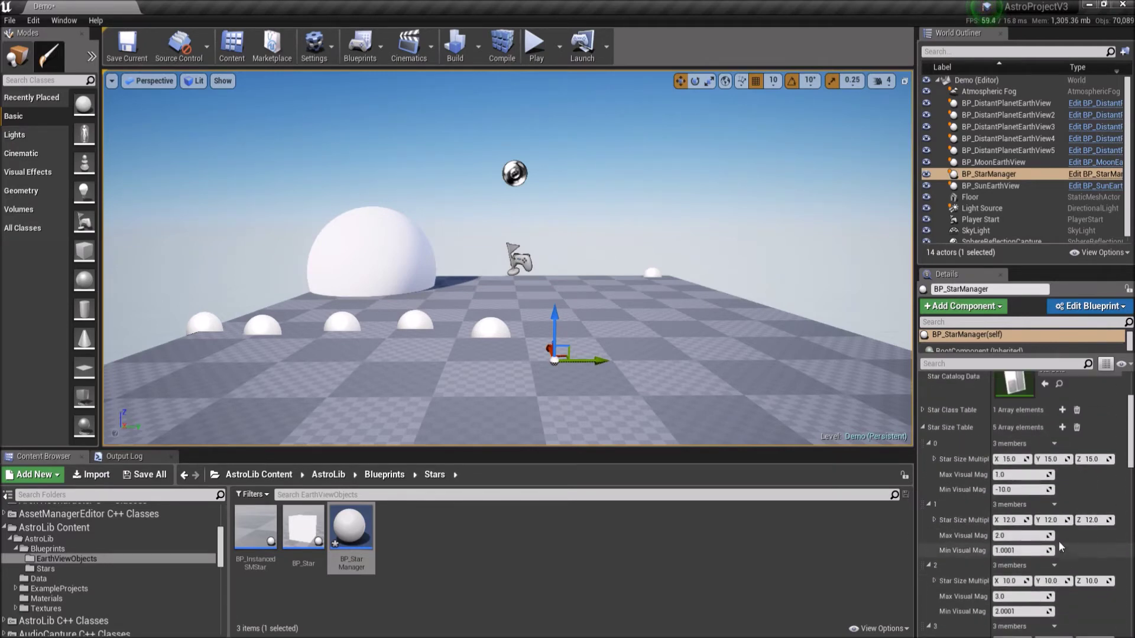
{"action": "scroll", "coordinate": [1056, 535], "scroll_direction": "up", "scroll_amount": 3}
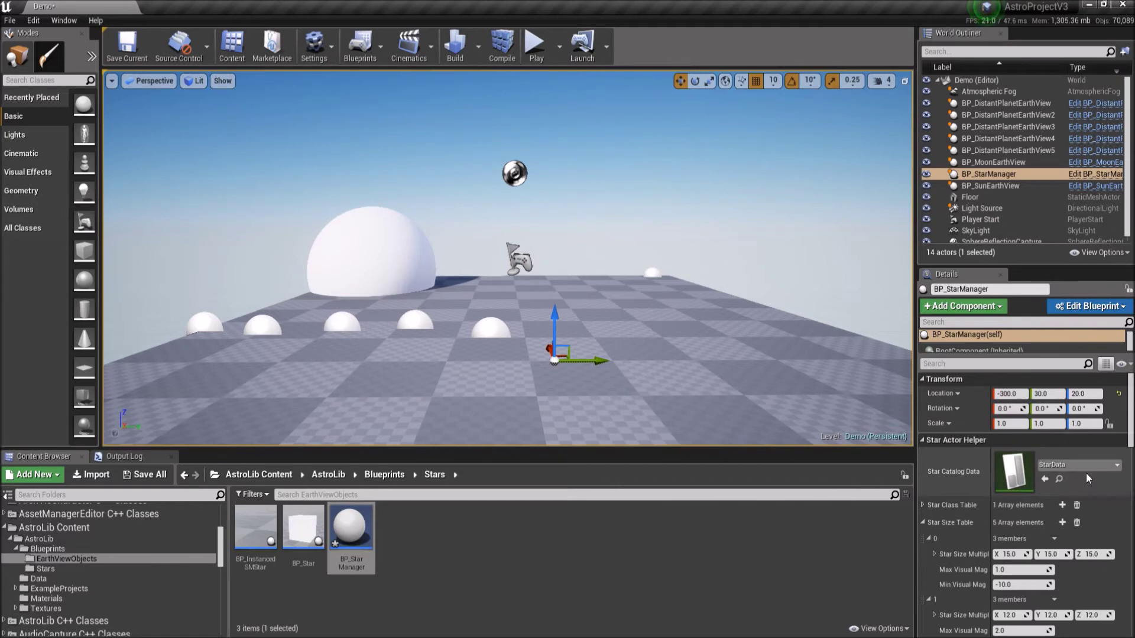
{"action": "scroll", "coordinate": [1031, 473], "scroll_direction": "down", "scroll_amount": 10}
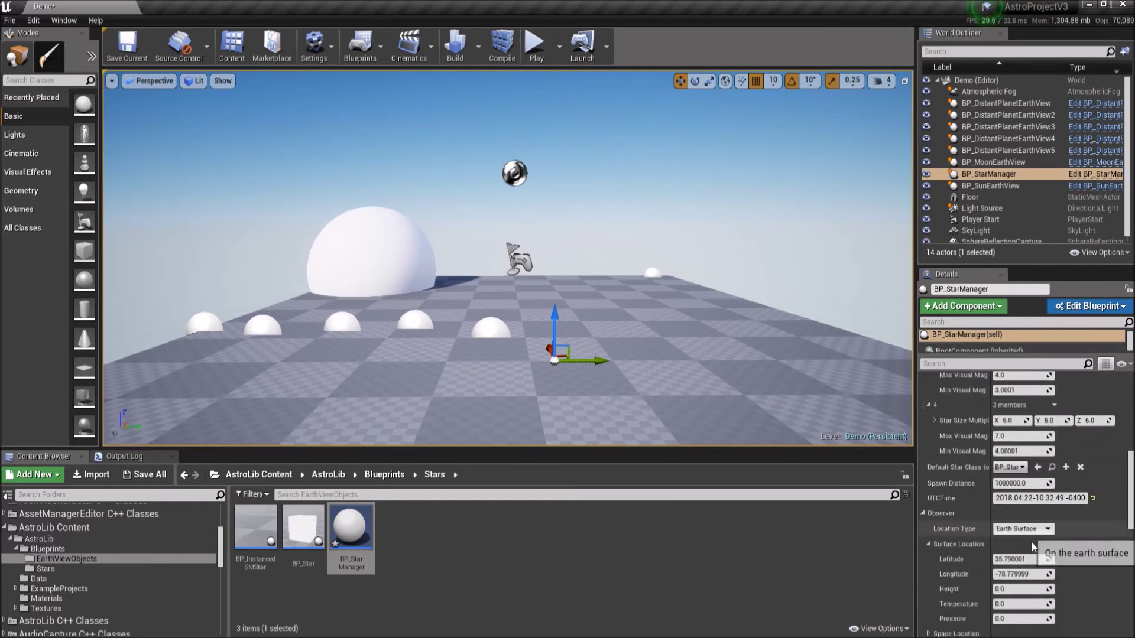
Step: Create the stars from the BP_StarManager actor and play the Demo level
{"action": "scroll", "coordinate": [1051, 566], "scroll_direction": "down", "scroll_amount": 5}
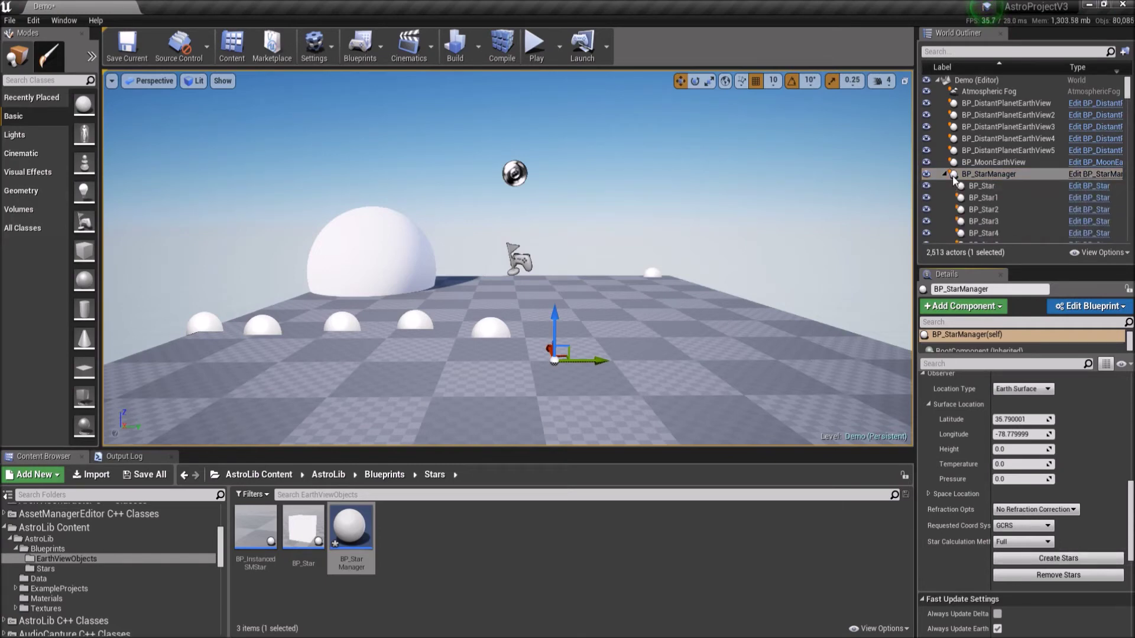
{"action": "left_click", "coordinate": [535, 48]}
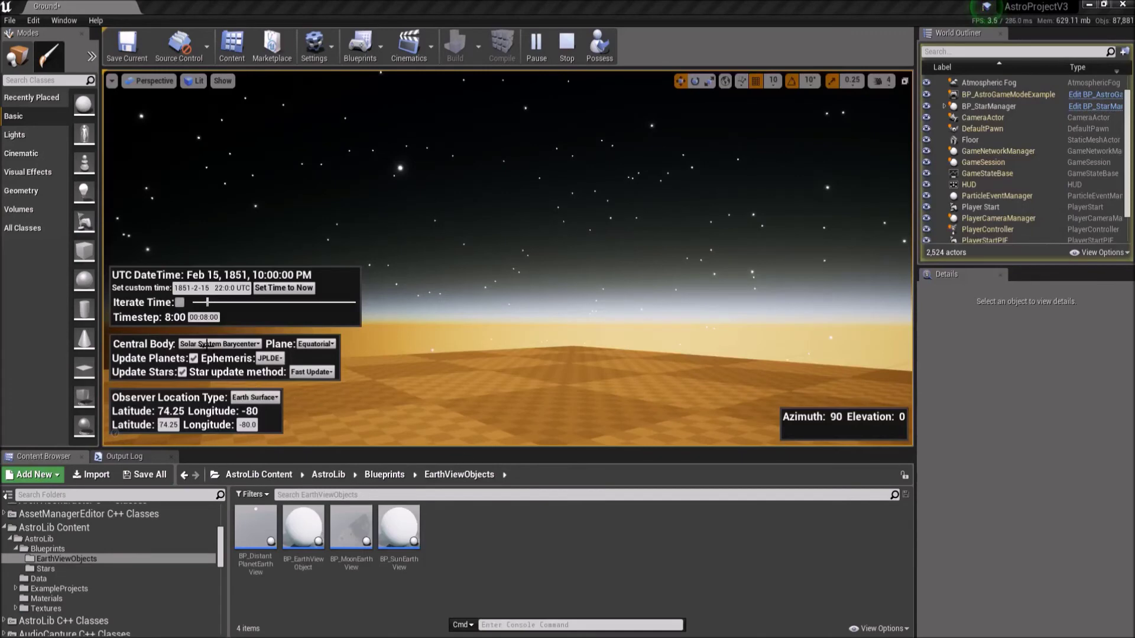
Step: Turn on Iterate Time in the running Ground level to animate its star sky
{"action": "left_click", "coordinate": [180, 302]}
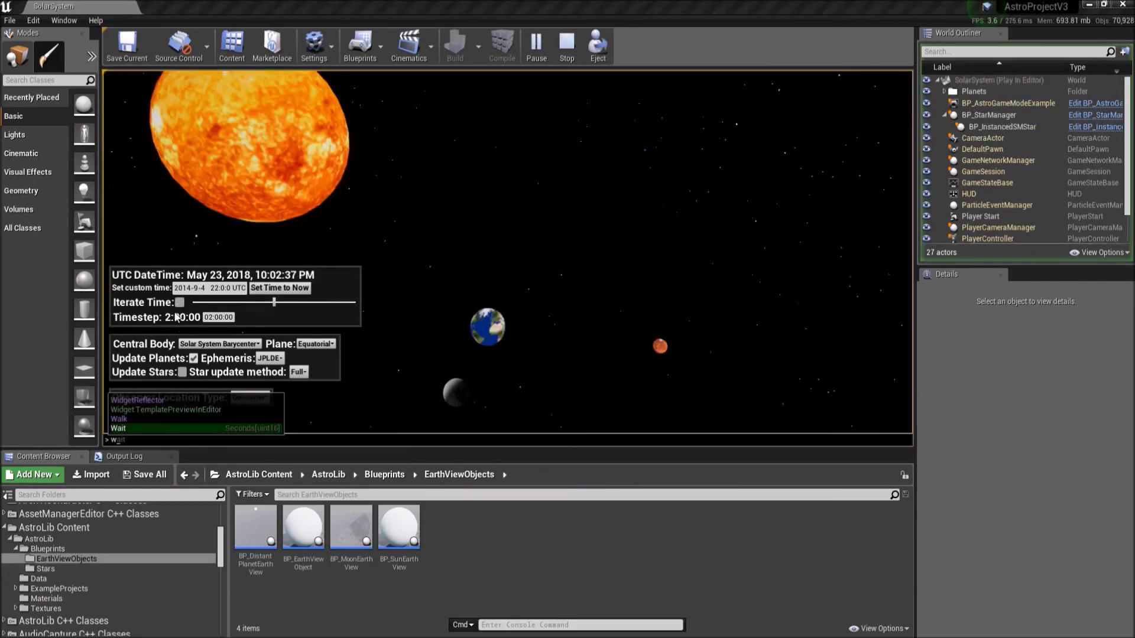
Step: Turn on Iterate Time in the running SolarSystem level and set its Central Body to Earth
{"action": "left_click", "coordinate": [180, 302]}
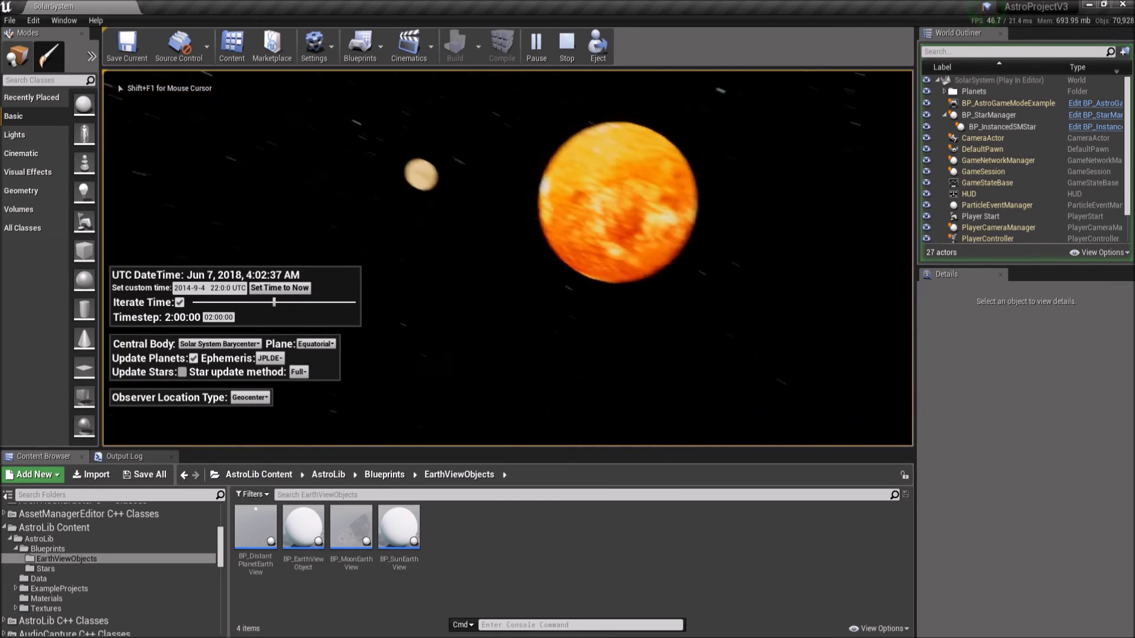
{"action": "key", "text": "shift+F1"}
{"action": "key", "text": "grave"}
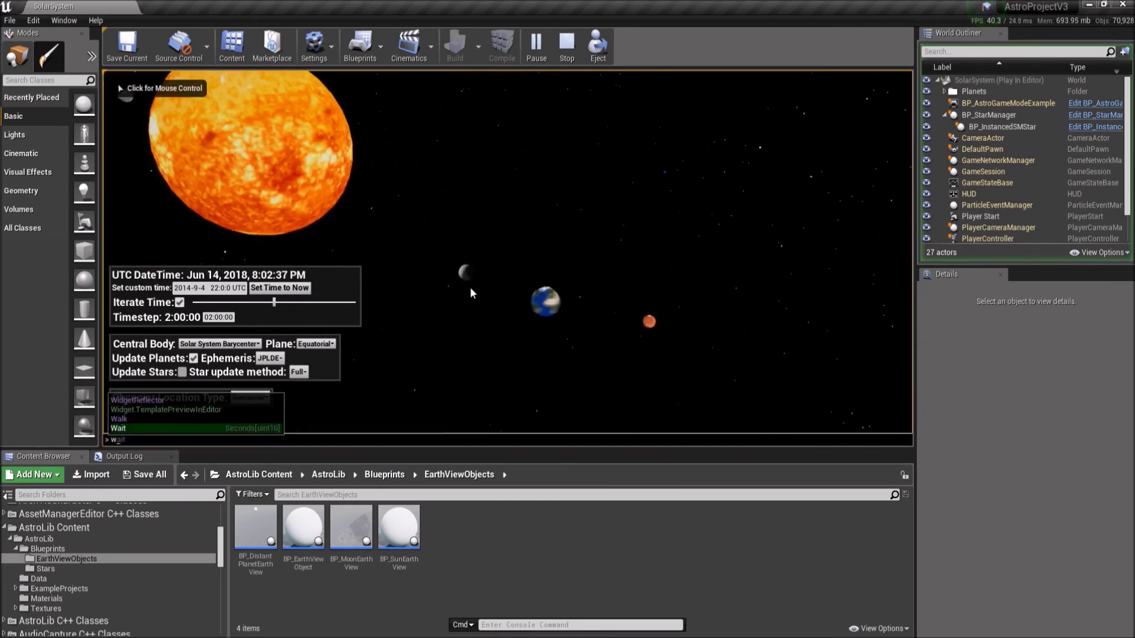
{"action": "left_click", "coordinate": [231, 346]}
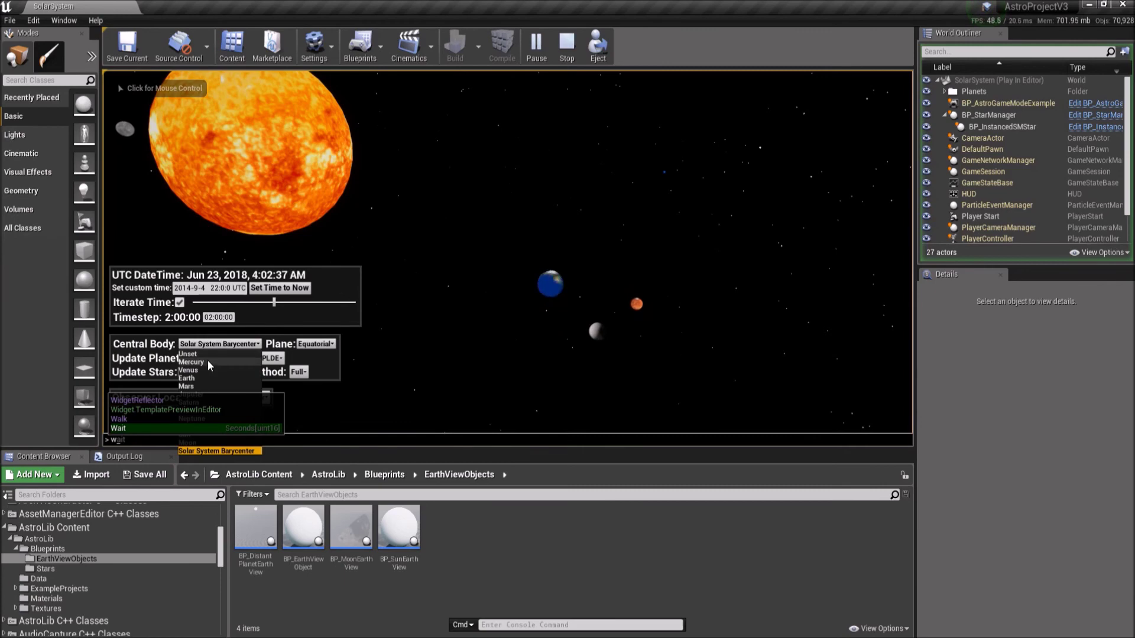
{"action": "left_click", "coordinate": [199, 378]}
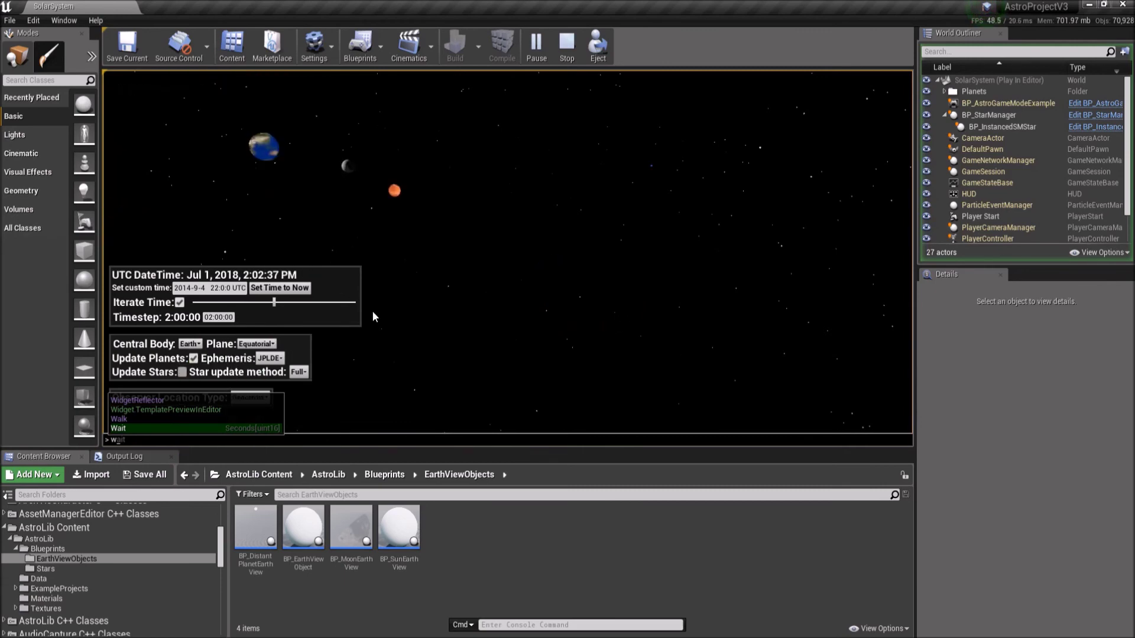
{"action": "left_click", "coordinate": [490, 286]}
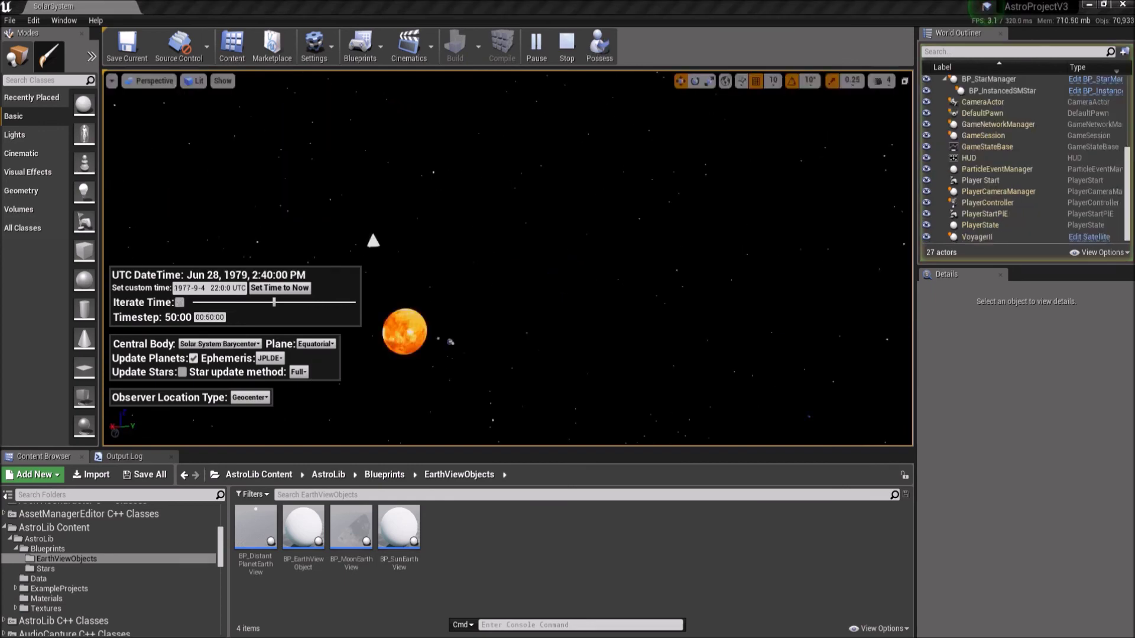
Step: Turn on Iterate Time in the SolarSystem simulation containing the VoyagerII satellite
{"action": "left_click", "coordinate": [179, 303]}
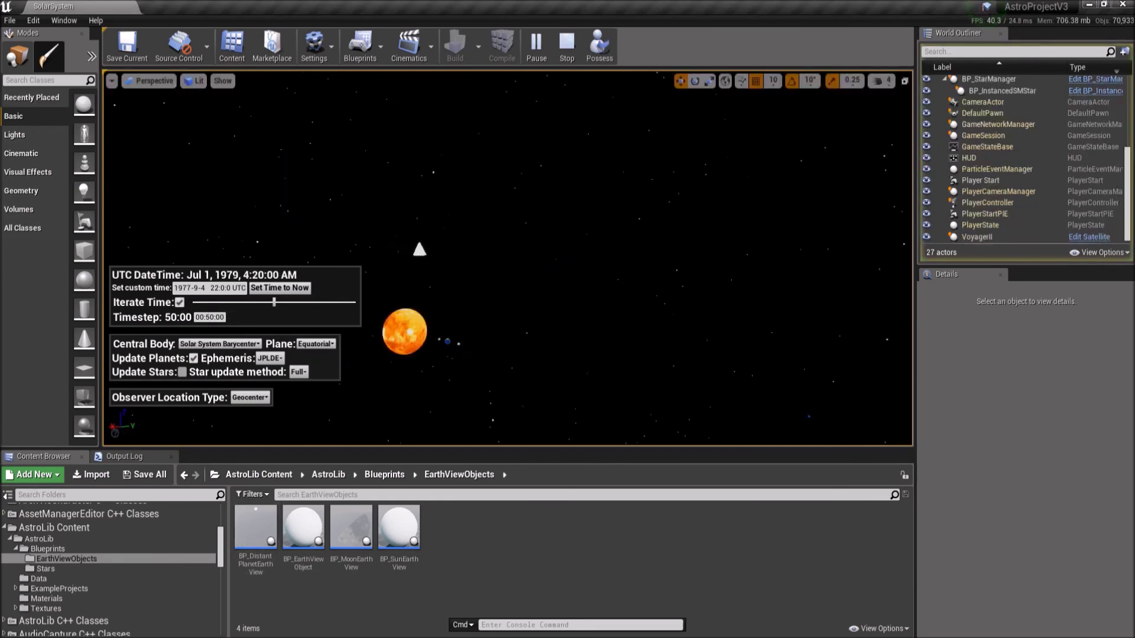